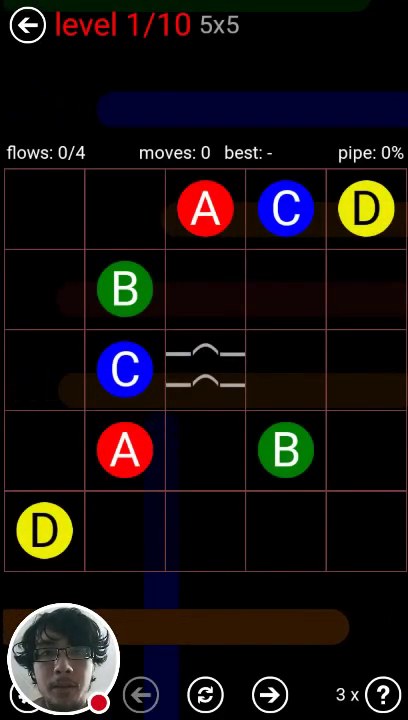
Solve puzzle 1 by joining the blue C, red A, green B and yellow D pairs
left_click_drag(286, 208, 124, 370)
left_click_drag(205, 208, 124, 450)
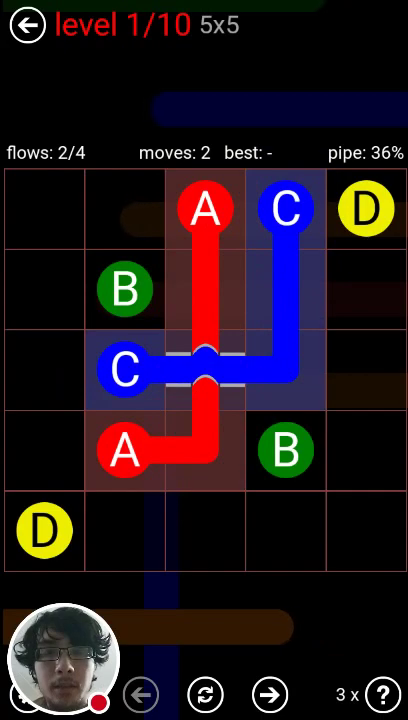
left_click_drag(205, 208, 124, 450)
left_click_drag(124, 290, 286, 450)
mouse_move(44, 530)
left_mouse_down()
mouse_move(124, 530)
mouse_move(366, 208)
left_mouse_up()
On puzzle 2, connect the yellow, red, blue, orange and green pairs to reach 5/5
left_click(204, 385)
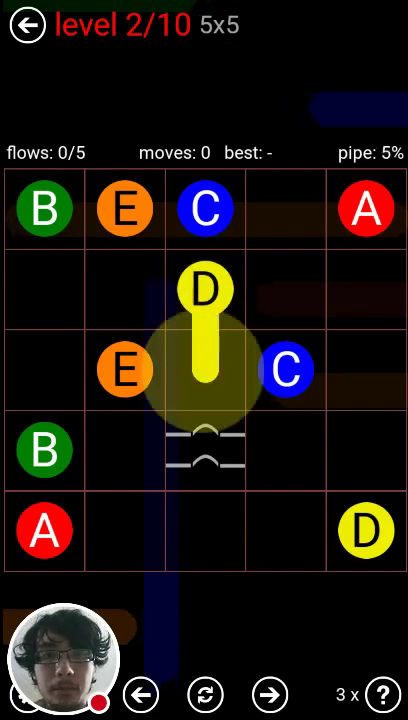
left_click_drag(205, 290, 366, 530)
left_click_drag(44, 530, 366, 208)
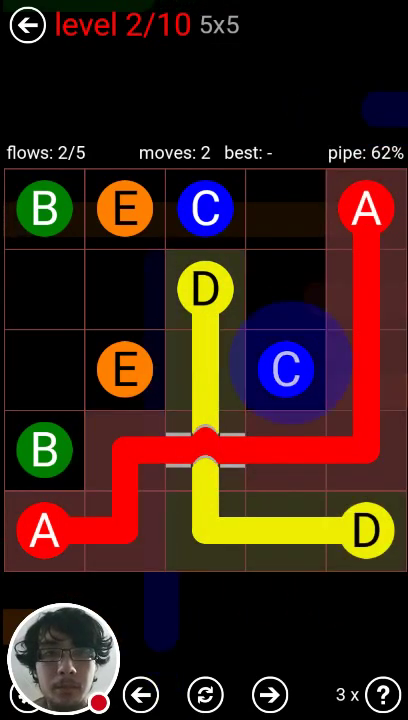
left_click_drag(205, 208, 286, 370)
left_click_drag(124, 208, 124, 370)
left_click_drag(44, 208, 44, 450)
Solve puzzle 3, joining red A, blue C, green B through the bridge, and yellow D
left_click(204, 387)
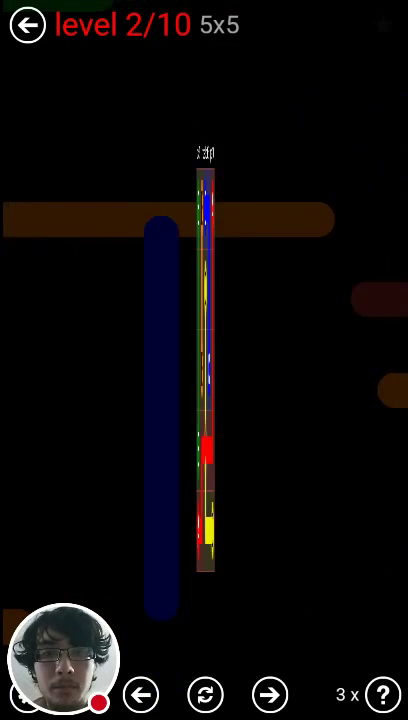
left_click_drag(37, 269, 37, 403)
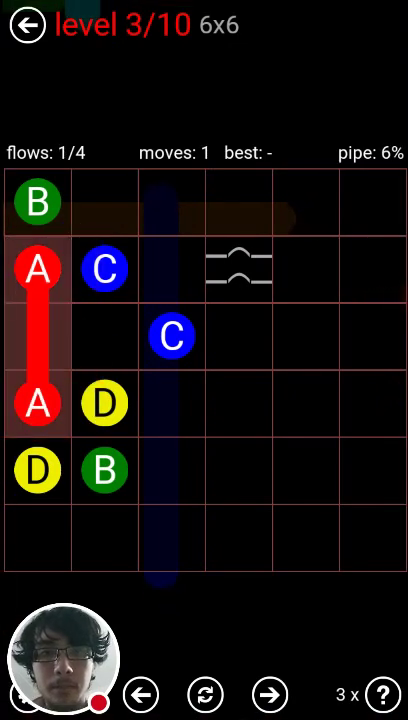
left_click_drag(104, 269, 171, 336)
mouse_move(37, 203)
left_mouse_down()
mouse_move(238, 400)
mouse_move(104, 470)
left_mouse_up()
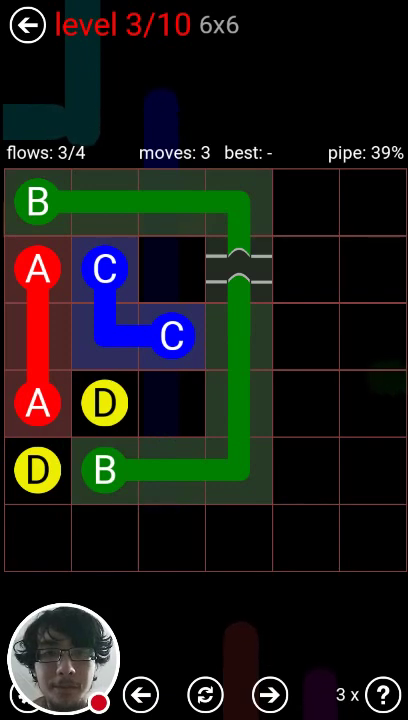
left_click_drag(37, 203, 315, 270)
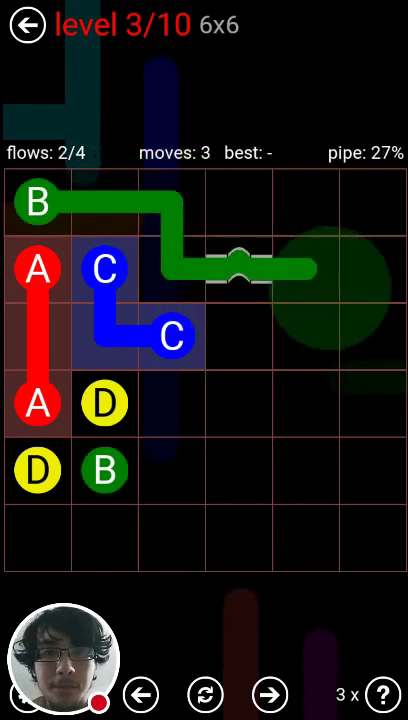
left_click_drag(330, 290, 104, 470)
mouse_move(104, 403)
left_mouse_down()
mouse_move(240, 403)
mouse_move(372, 480)
mouse_move(37, 470)
left_mouse_up()
On puzzle 4, join orange E, red A, blue C and yellow D, and route green through the bridge
left_click(204, 387)
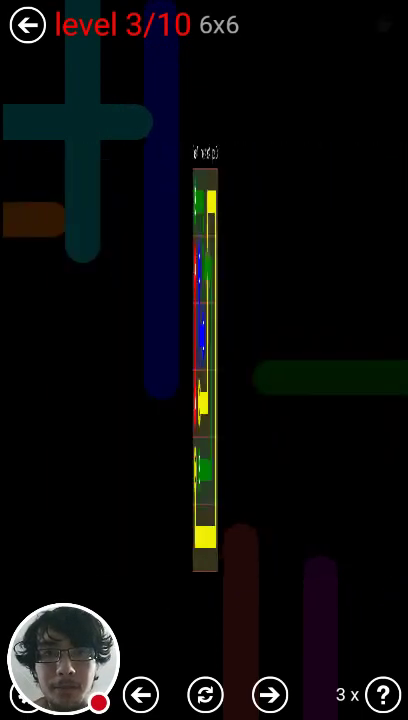
left_click_drag(37, 538, 171, 538)
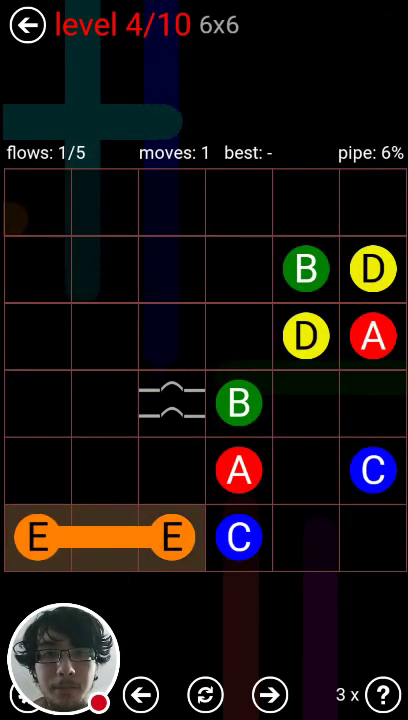
left_click_drag(372, 336, 238, 470)
left_click_drag(372, 470, 238, 538)
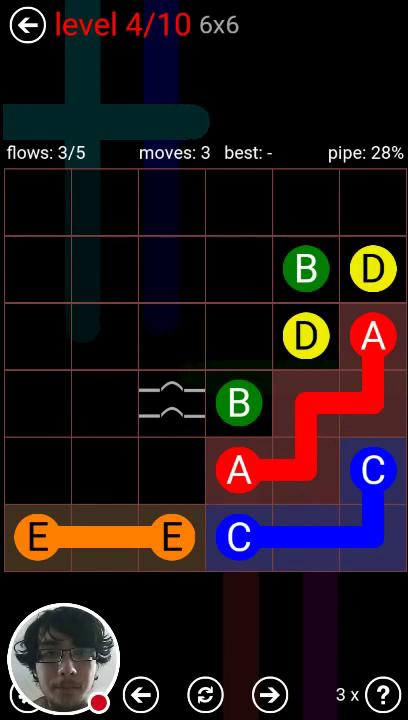
left_click_drag(305, 336, 372, 269)
mouse_move(305, 269)
left_mouse_down()
mouse_move(171, 403)
mouse_move(238, 403)
left_mouse_up()
Solve puzzle 5, joining orange, yellow, magenta, dark red, blue, cyan and green pairs
left_click(204, 387)
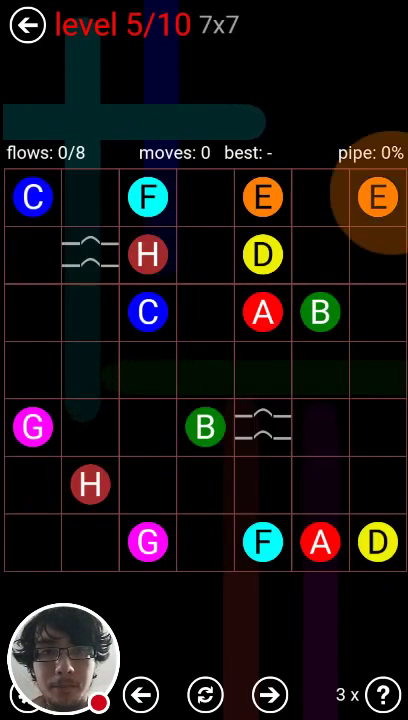
left_click_drag(377, 197, 262, 197)
mouse_move(262, 255)
left_mouse_down()
mouse_move(377, 427)
mouse_move(377, 542)
left_mouse_up()
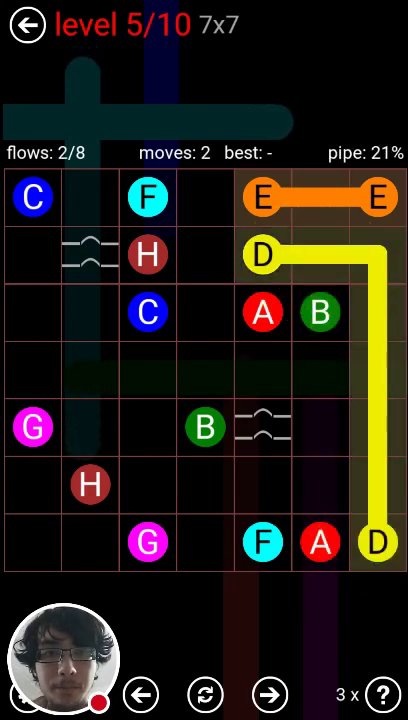
mouse_move(147, 542)
left_mouse_down()
mouse_move(33, 542)
mouse_move(33, 427)
left_mouse_up()
mouse_move(90, 484)
left_mouse_down()
mouse_move(90, 370)
mouse_move(33, 312)
mouse_move(147, 255)
left_mouse_up()
left_click_drag(33, 197, 147, 312)
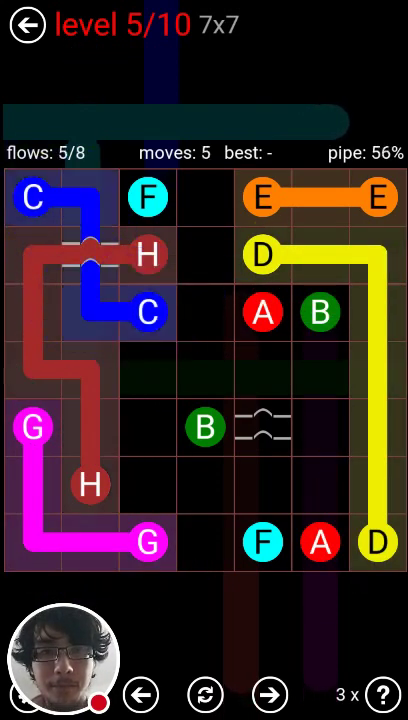
mouse_move(147, 197)
left_mouse_down()
mouse_move(147, 370)
mouse_move(262, 542)
left_mouse_up()
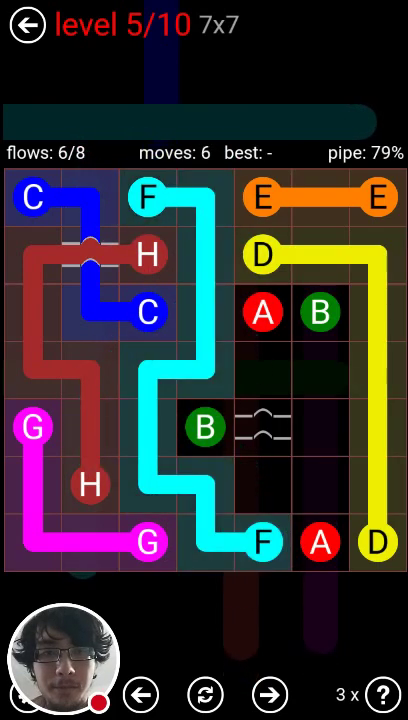
mouse_move(204, 427)
left_mouse_down()
mouse_move(310, 427)
mouse_move(319, 312)
left_mouse_up()
left_click_drag(262, 312, 319, 542)
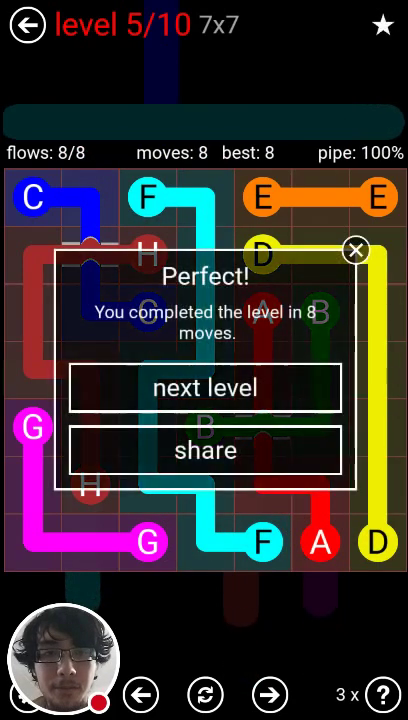
Solve puzzle 6, joining cyan, blue, red, yellow, orange and green pairs
left_click(204, 385)
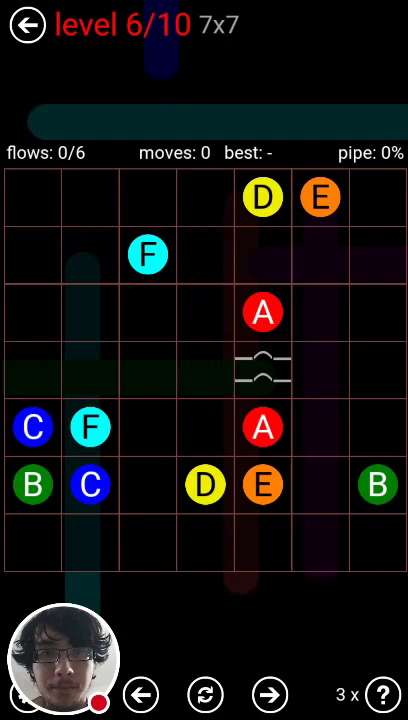
left_click_drag(147, 255, 90, 427)
mouse_move(33, 427)
left_mouse_down()
mouse_move(147, 197)
mouse_move(147, 312)
mouse_move(90, 484)
left_mouse_up()
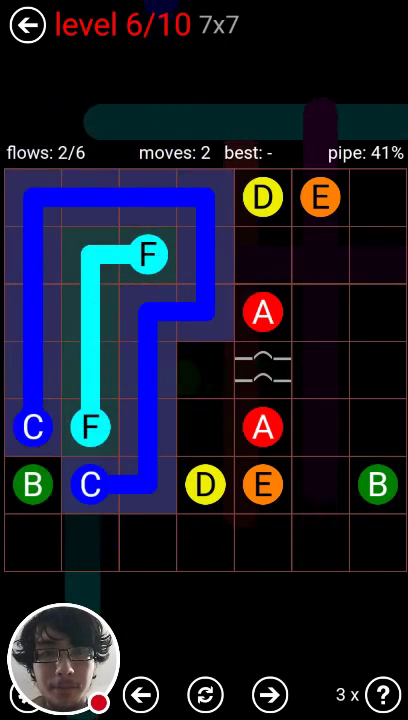
left_click_drag(262, 312, 262, 427)
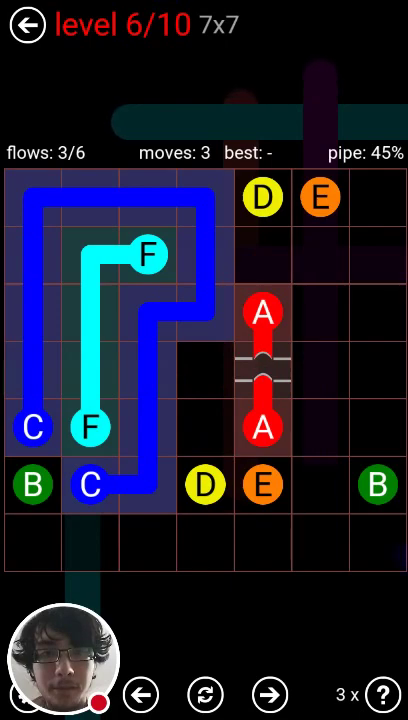
mouse_move(204, 484)
left_mouse_down()
mouse_move(262, 312)
mouse_move(262, 197)
left_mouse_up()
mouse_move(319, 197)
left_mouse_down()
mouse_move(376, 427)
mouse_move(262, 484)
left_mouse_up()
left_click_drag(33, 484, 376, 484)
Open level 7, join the red A pair, and clear a first magenta G attempt
left_click(356, 248)
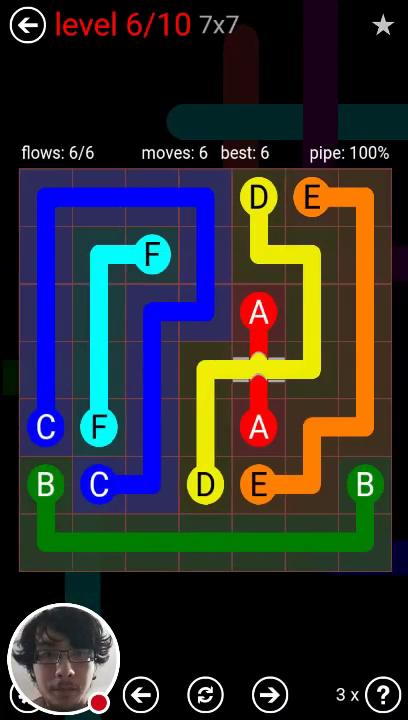
left_click_drag(381, 196, 381, 546)
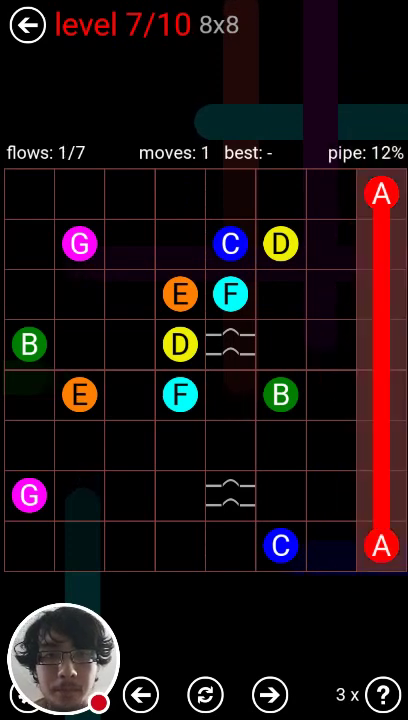
mouse_move(29, 495)
left_mouse_down()
mouse_move(180, 546)
mouse_move(235, 546)
left_mouse_up()
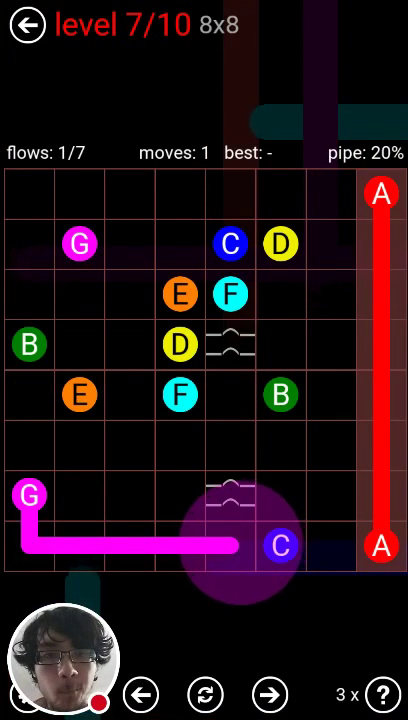
mouse_move(230, 530)
left_mouse_down()
mouse_move(330, 395)
mouse_move(330, 200)
mouse_move(75, 220)
mouse_move(80, 245)
mouse_move(130, 200)
mouse_move(130, 250)
mouse_move(80, 245)
mouse_move(130, 245)
mouse_move(80, 245)
left_mouse_up()
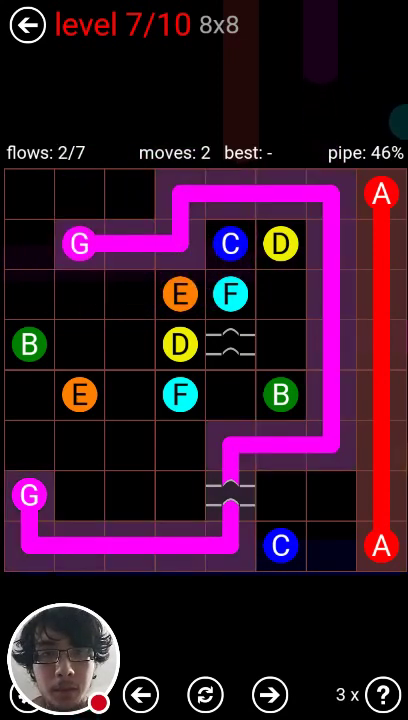
left_click(80, 245)
Join the cyan F, yellow D and blue C pairs using the bridge
left_click_drag(180, 395, 230, 395)
left_click_drag(230, 395, 230, 295)
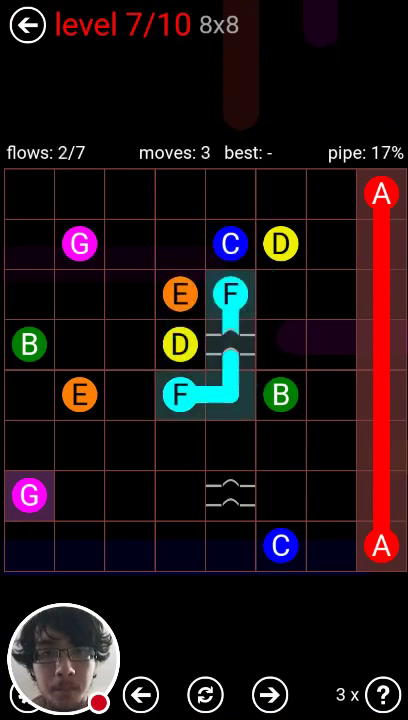
left_click_drag(180, 345, 280, 245)
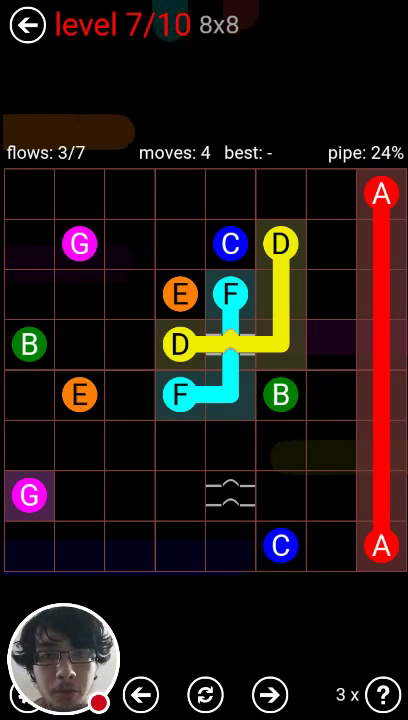
mouse_move(280, 545)
left_mouse_down()
mouse_move(330, 545)
mouse_move(330, 195)
mouse_move(230, 195)
left_mouse_up()
left_click_drag(230, 195, 230, 245)
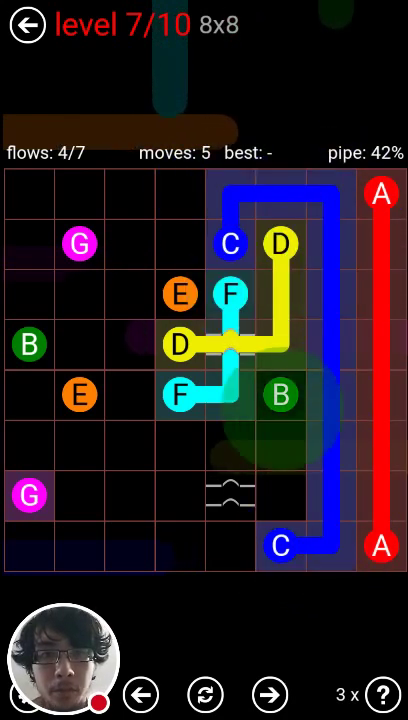
Complete level 7 with the green B, magenta G and orange E pipes
mouse_move(280, 395)
left_mouse_down()
mouse_move(280, 495)
mouse_move(130, 495)
mouse_move(30, 445)
mouse_move(30, 345)
left_mouse_up()
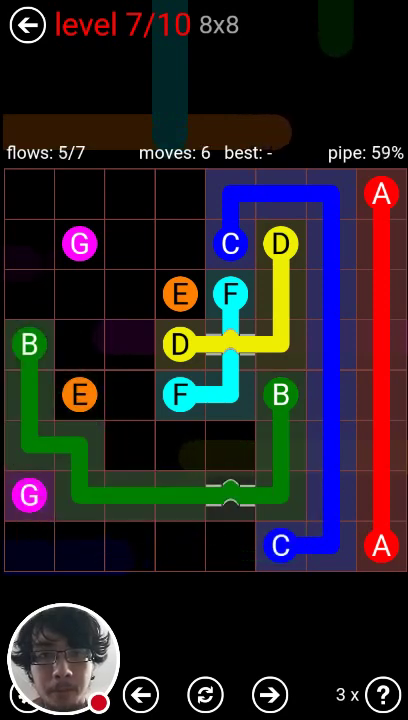
mouse_move(30, 495)
left_mouse_down()
mouse_move(230, 545)
mouse_move(130, 445)
mouse_move(130, 245)
mouse_move(80, 245)
left_mouse_up()
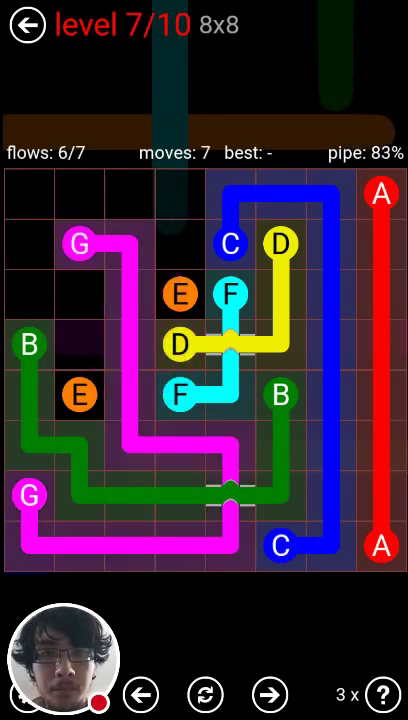
left_click_drag(80, 395, 80, 295)
mouse_move(80, 295)
left_mouse_down()
mouse_move(30, 320)
mouse_move(180, 195)
mouse_move(180, 295)
left_mouse_up()
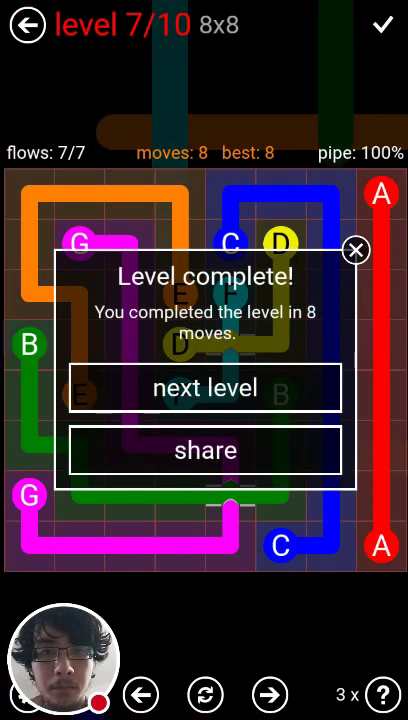
Open level 8 and connect the red A, blue C, orange E and yellow D pairs
left_click(205, 387)
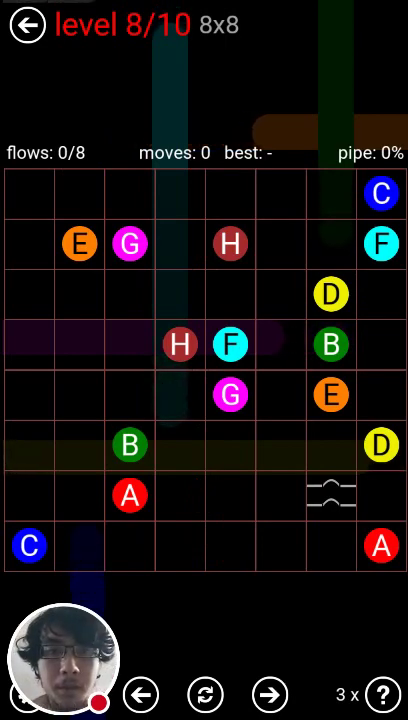
left_click_drag(381, 545, 130, 495)
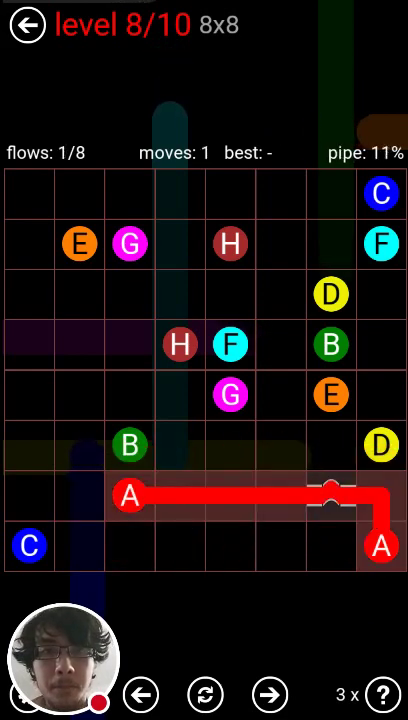
left_click_drag(29, 545, 381, 194)
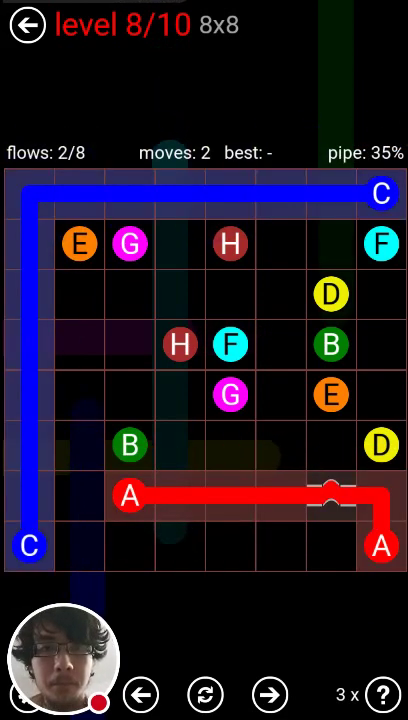
mouse_move(80, 244)
left_mouse_down()
mouse_move(330, 495)
mouse_move(330, 395)
left_mouse_up()
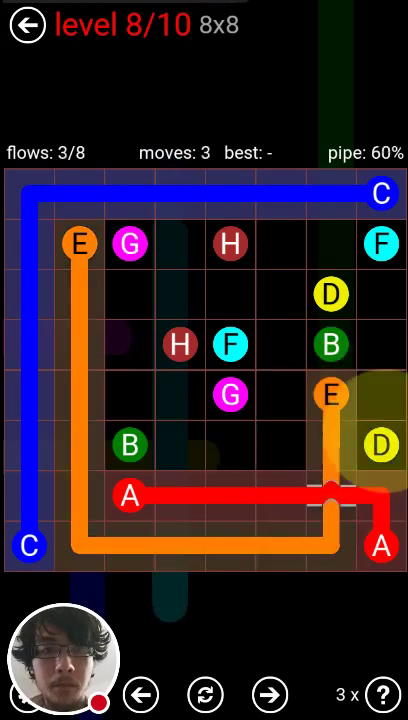
left_click_drag(380, 445, 330, 295)
Join the cyan F, green B, magenta G and maroon H pairs, then move to level 9
left_click_drag(381, 244, 230, 345)
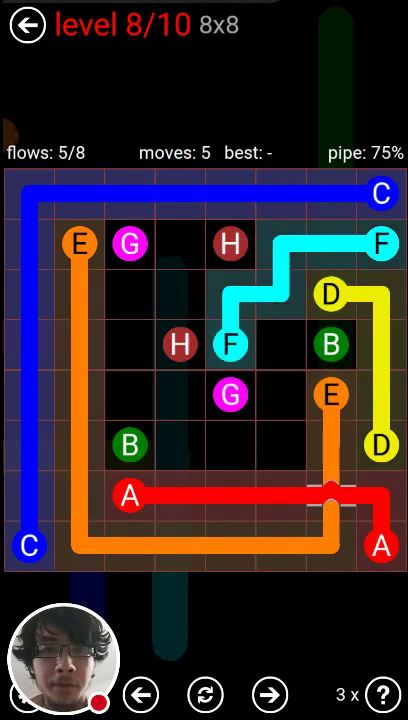
mouse_move(330, 345)
left_mouse_down()
mouse_move(230, 445)
mouse_move(130, 445)
left_mouse_up()
left_click_drag(230, 395, 130, 244)
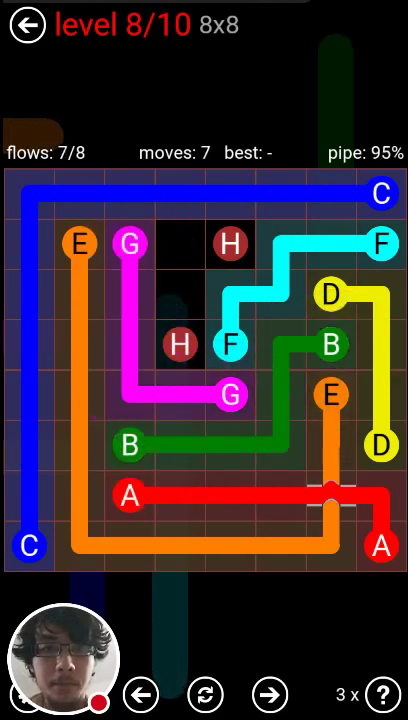
left_click_drag(180, 345, 230, 244)
left_click(204, 388)
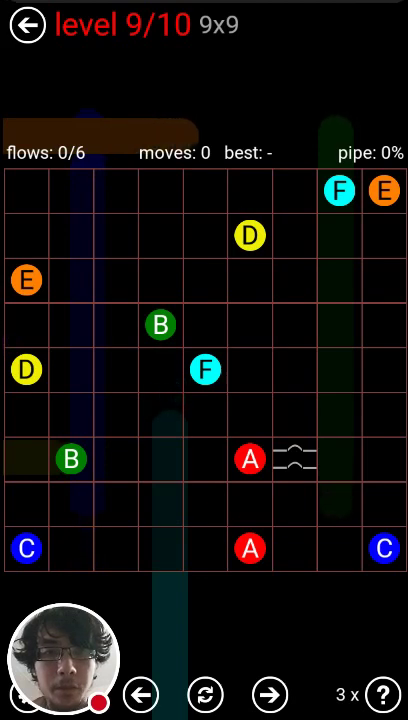
Join level 9's red A, blue C, yellow D, orange E, cyan F and green B pairs, then advance
left_click_drag(250, 459, 250, 548)
mouse_move(27, 548)
left_mouse_down()
mouse_move(205, 504)
mouse_move(295, 459)
mouse_move(385, 548)
left_mouse_up()
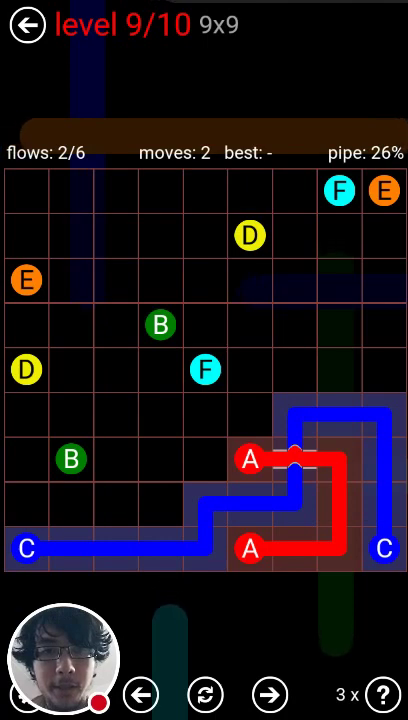
left_click_drag(26, 370, 249, 236)
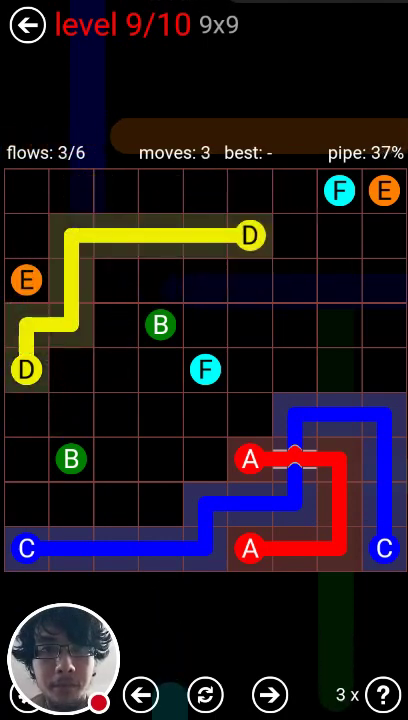
left_click_drag(26, 280, 205, 460)
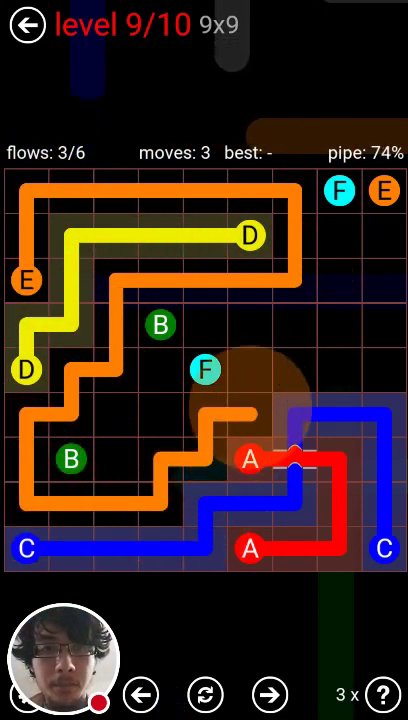
left_click_drag(205, 460, 384, 190)
mouse_move(339, 190)
left_mouse_down()
mouse_move(339, 325)
mouse_move(205, 370)
left_mouse_up()
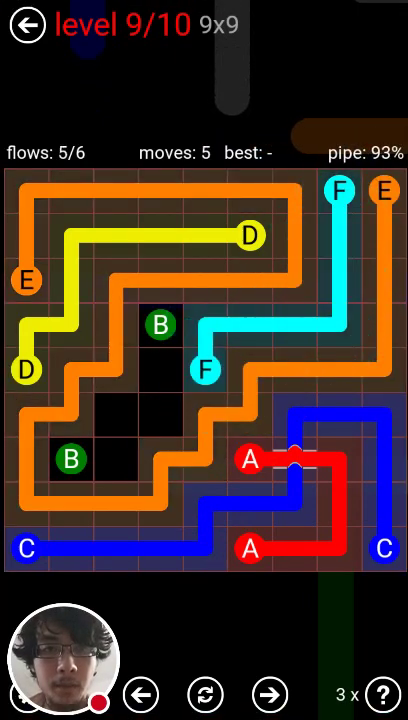
left_click_drag(160, 325, 71, 459)
left_click(205, 388)
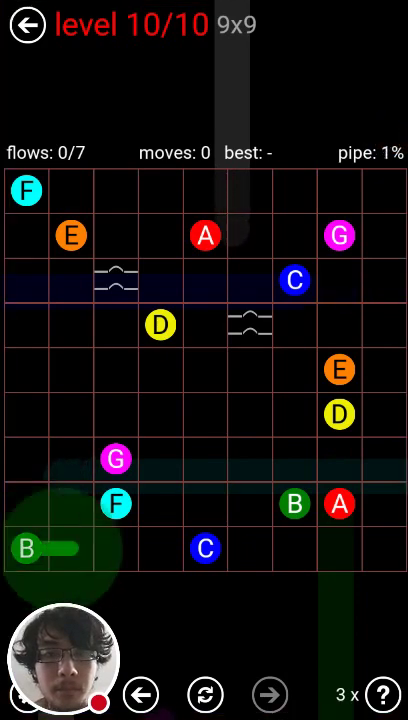
On level 10, connect the green B, blue C and red A pairs
left_click_drag(26, 548, 294, 503)
left_click_drag(204, 548, 255, 548)
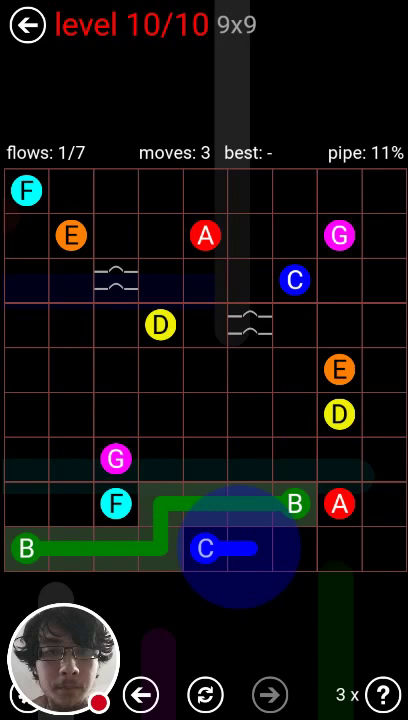
left_click_drag(255, 548, 294, 281)
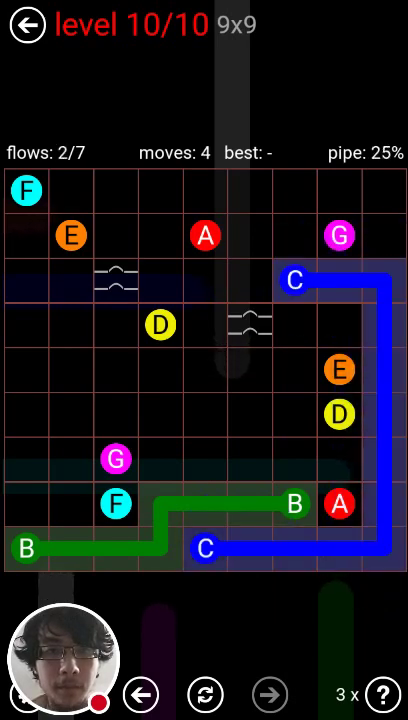
left_click_drag(339, 503, 204, 236)
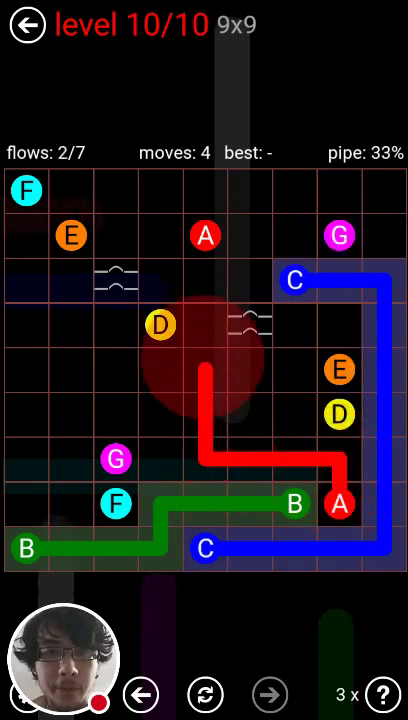
Start the yellow D pipe, join cyan F along the left edge, and try a magenta route
left_click_drag(339, 414, 248, 370)
left_click_drag(339, 414, 248, 414)
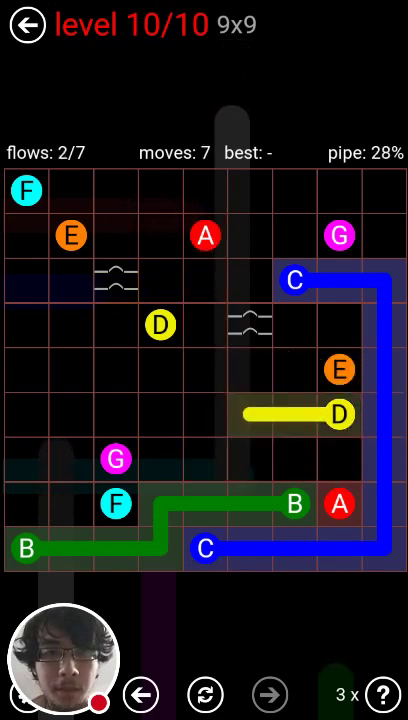
left_click_drag(115, 503, 26, 190)
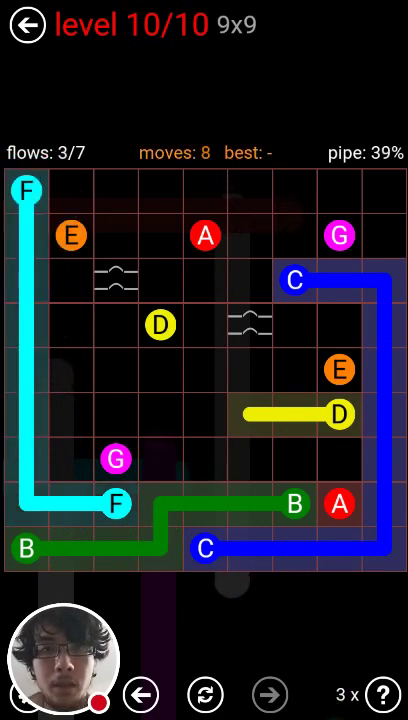
mouse_move(115, 459)
left_mouse_down()
mouse_move(160, 281)
mouse_move(115, 281)
mouse_move(340, 236)
mouse_move(205, 300)
mouse_move(205, 350)
mouse_move(220, 370)
mouse_move(248, 370)
mouse_move(115, 285)
mouse_move(115, 460)
mouse_move(160, 460)
mouse_move(115, 460)
left_mouse_up()
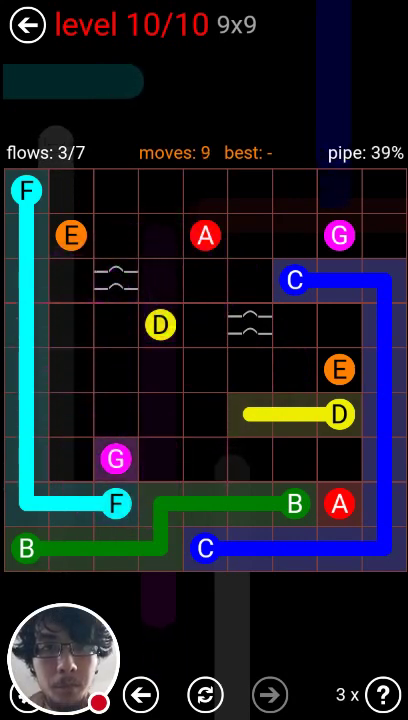
Try red A and orange E routes through the bridges, then clear both pipes
left_click_drag(340, 504, 250, 460)
left_click_drag(248, 415, 340, 415)
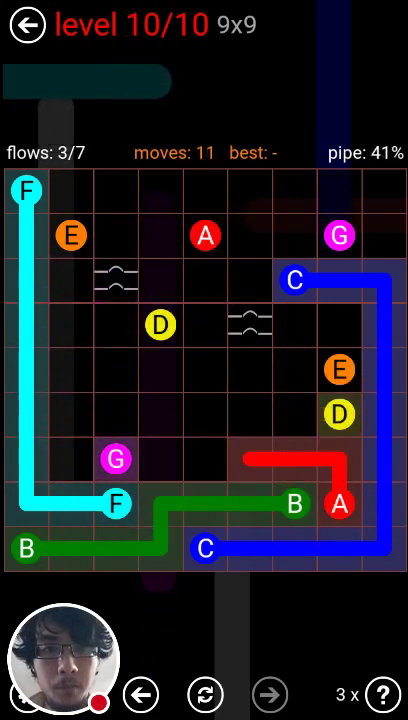
left_click_drag(340, 370, 70, 235)
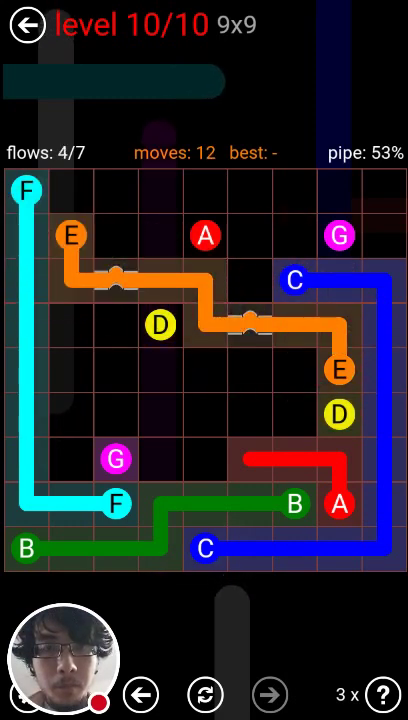
mouse_move(205, 325)
left_mouse_down()
mouse_move(205, 370)
mouse_move(115, 370)
mouse_move(115, 280)
mouse_move(70, 235)
left_mouse_up()
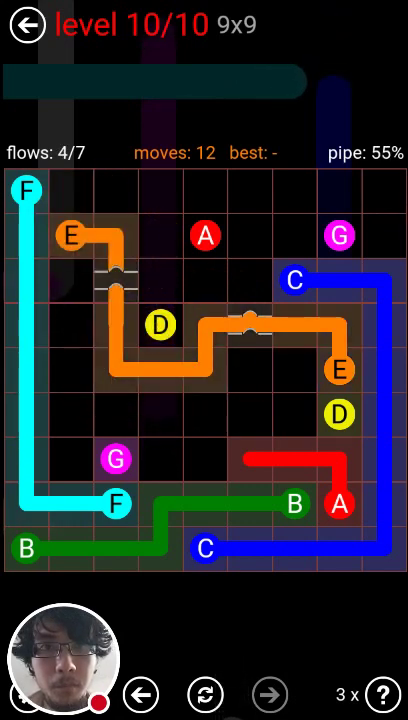
left_click(70, 235)
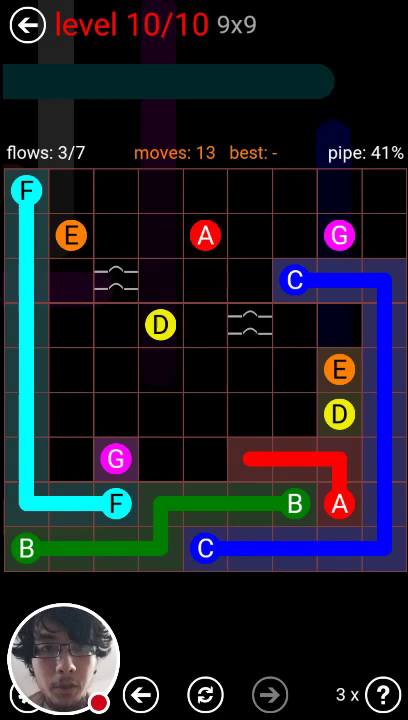
left_click(339, 503)
Test an orange route along the top row and through the bridge, then clear orange and cyan
mouse_move(70, 235)
left_mouse_down()
mouse_move(115, 190)
mouse_move(385, 190)
mouse_move(205, 190)
mouse_move(255, 190)
mouse_move(250, 365)
left_mouse_up()
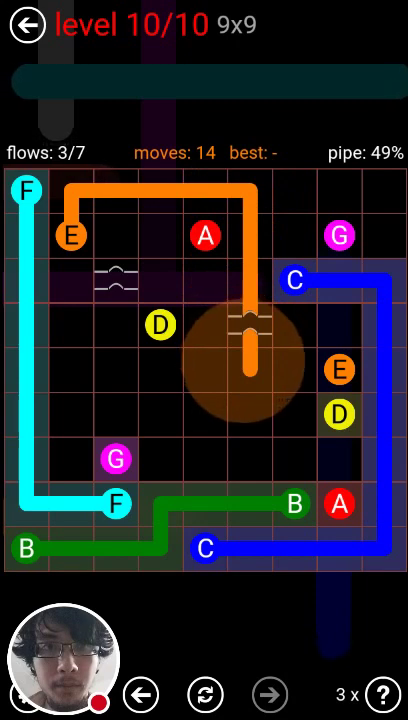
mouse_move(250, 345)
left_mouse_down()
mouse_move(165, 200)
mouse_move(250, 320)
left_mouse_up()
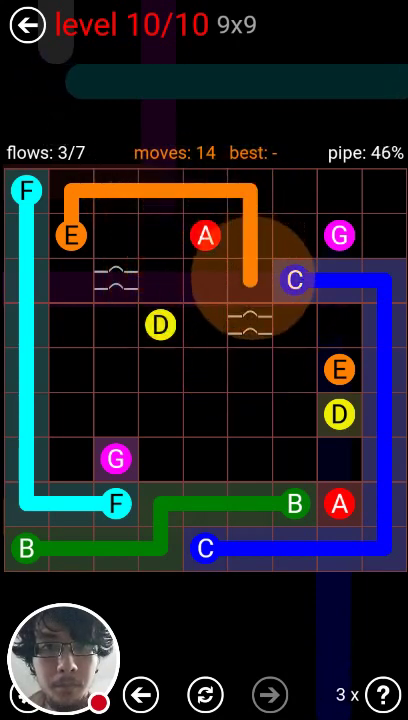
left_click_drag(250, 300, 340, 370)
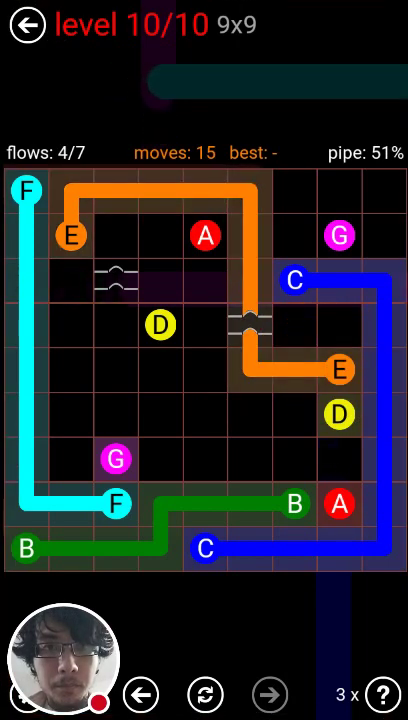
left_click(70, 235)
left_click(26, 190)
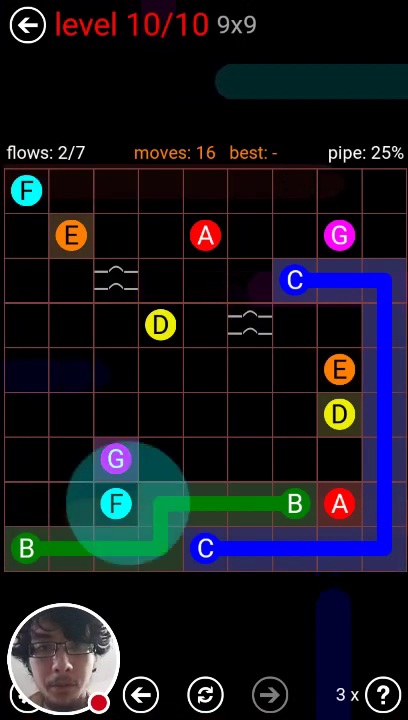
Rejoin the cyan F pair straight down the left column
mouse_move(115, 503)
left_mouse_down()
mouse_move(70, 370)
mouse_move(26, 190)
left_mouse_up()
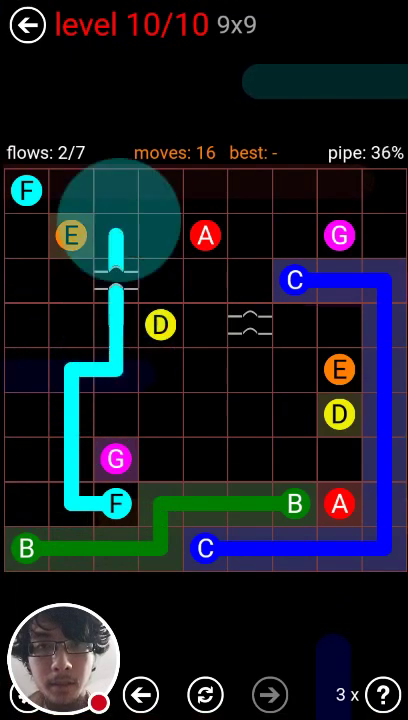
mouse_move(115, 503)
left_mouse_down()
mouse_move(26, 280)
mouse_move(26, 370)
mouse_move(26, 190)
left_mouse_up()
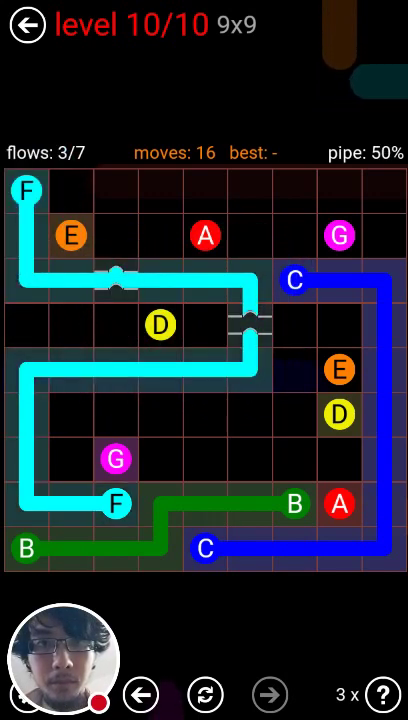
left_click_drag(250, 370, 26, 190)
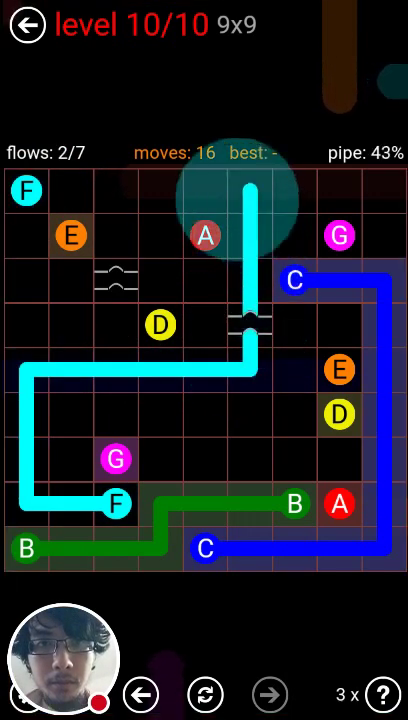
left_click_drag(26, 190, 26, 505)
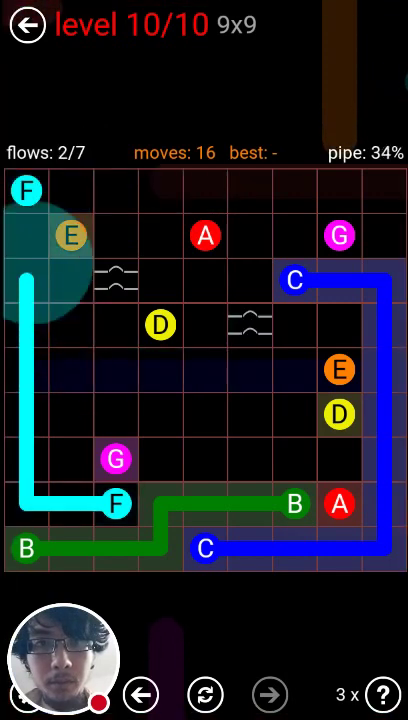
Try a magenta G route and a rerouted blue pipe, then clear the blue C pipe
mouse_move(116, 459)
left_mouse_down()
mouse_move(210, 280)
mouse_move(340, 235)
left_mouse_up()
left_click_drag(385, 280, 116, 300)
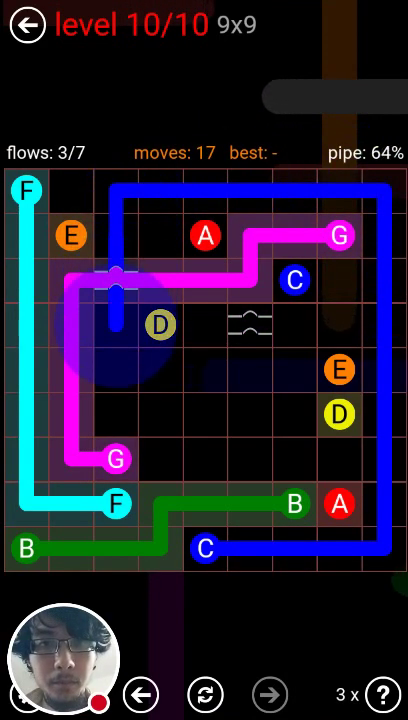
mouse_move(116, 300)
left_mouse_down()
mouse_move(250, 325)
mouse_move(295, 280)
left_mouse_up()
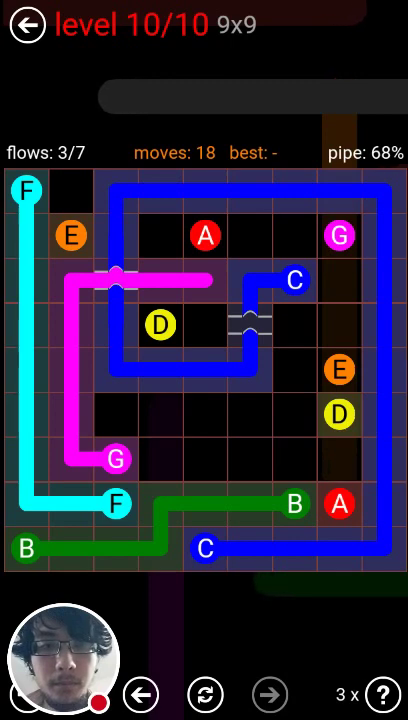
left_click(205, 548)
Test red A and yellow D connections, then clear the magenta, red and yellow pipes
left_click_drag(339, 503, 204, 236)
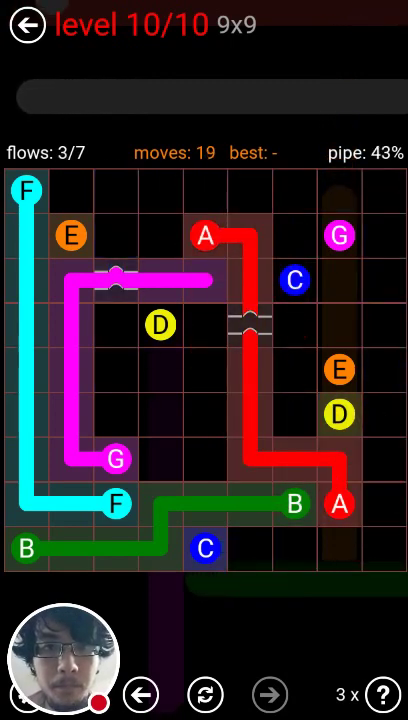
left_click_drag(338, 414, 160, 325)
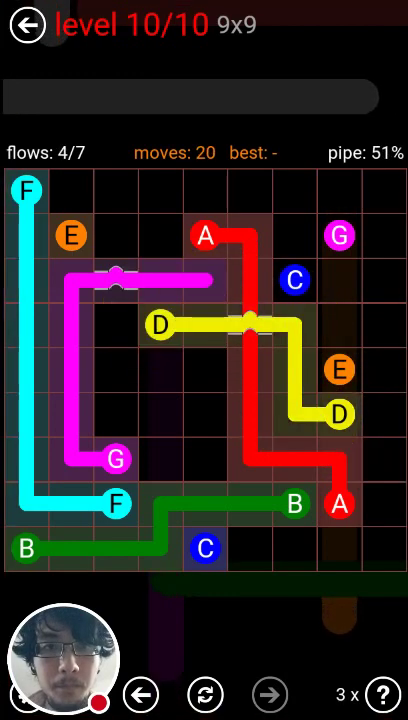
left_click(115, 459)
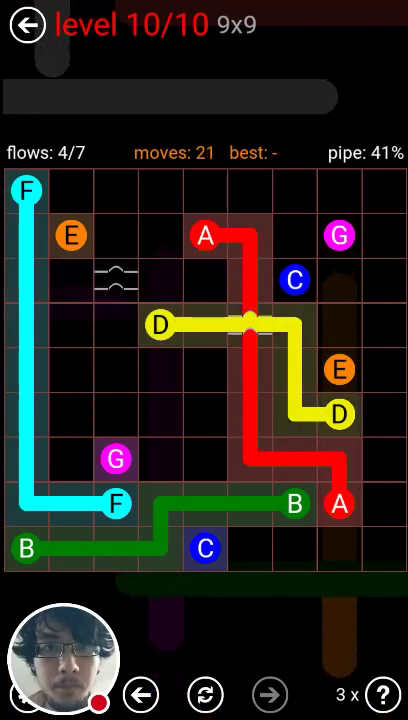
left_click(204, 236)
left_click(160, 325)
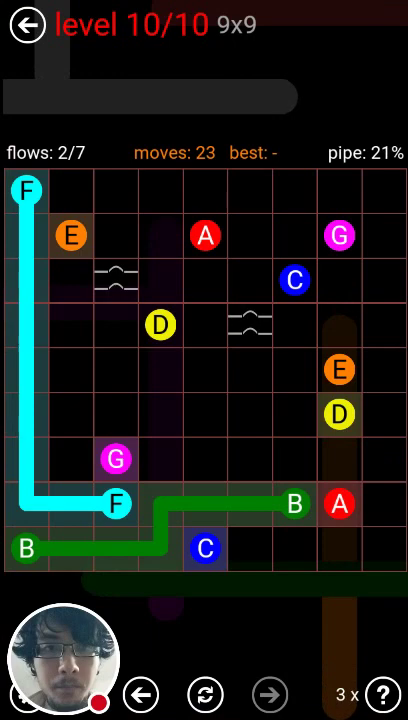
Connect the blue C and yellow D pairs and route magenta through the bridge to upper G
left_click_drag(204, 548, 294, 280)
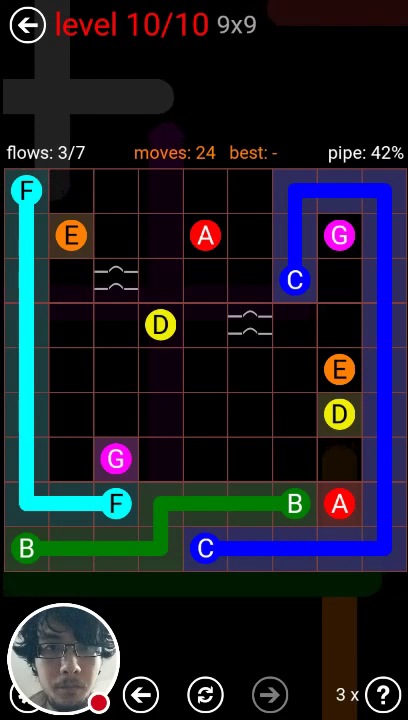
left_click_drag(338, 414, 160, 325)
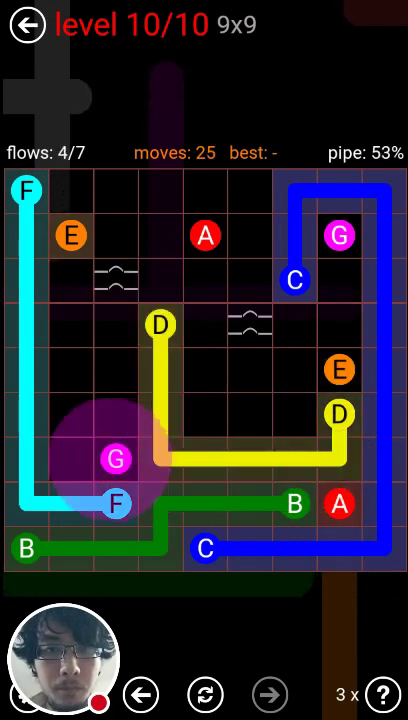
left_click_drag(115, 459, 250, 320)
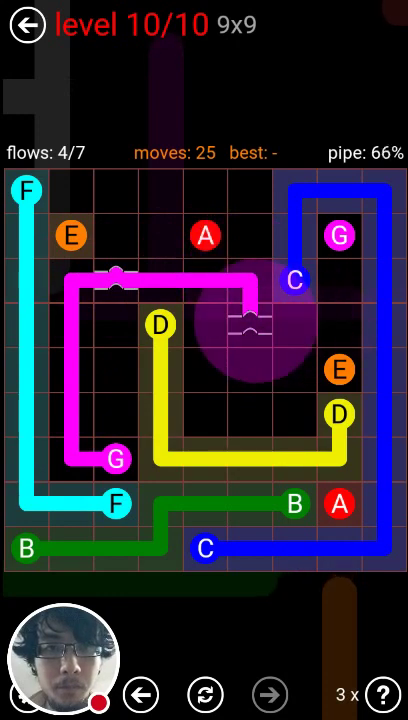
mouse_move(250, 320)
left_mouse_down()
mouse_move(205, 280)
mouse_move(250, 325)
mouse_move(340, 235)
left_mouse_up()
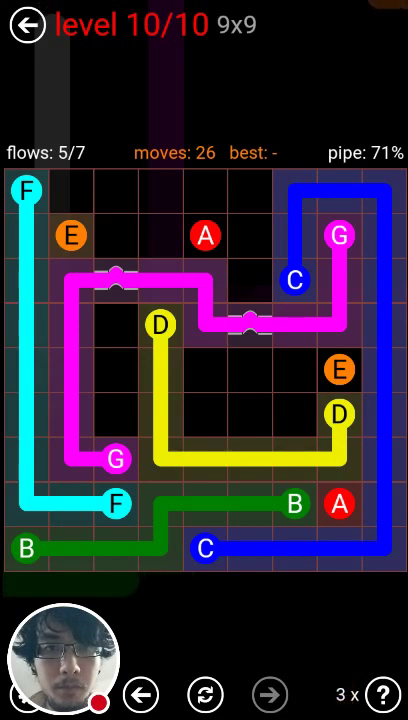
Finish with the orange E, red A and yellow D pipes, then return to Daily Puzzles
left_click_drag(340, 415, 245, 415)
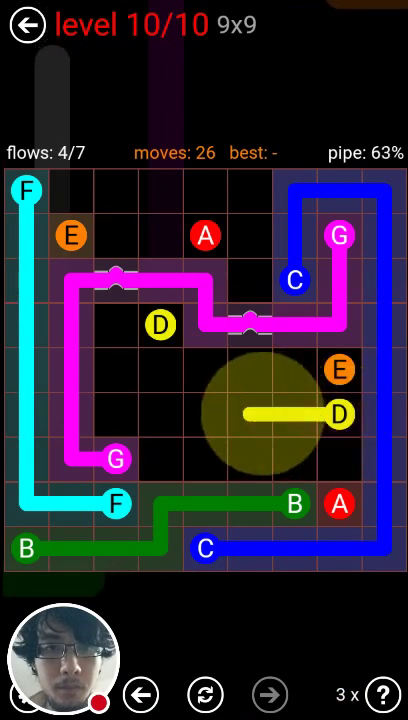
left_click_drag(340, 370, 70, 235)
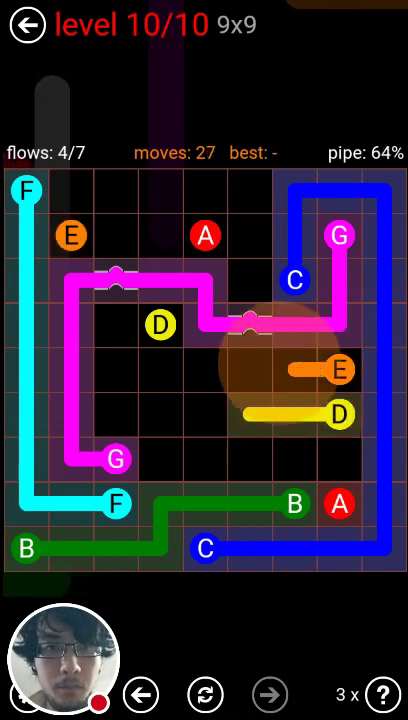
mouse_move(205, 235)
left_mouse_down()
mouse_move(345, 460)
mouse_move(340, 505)
left_mouse_up()
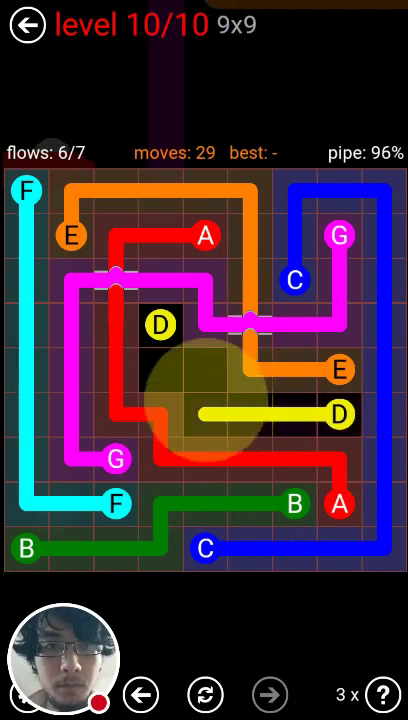
left_click_drag(340, 415, 160, 325)
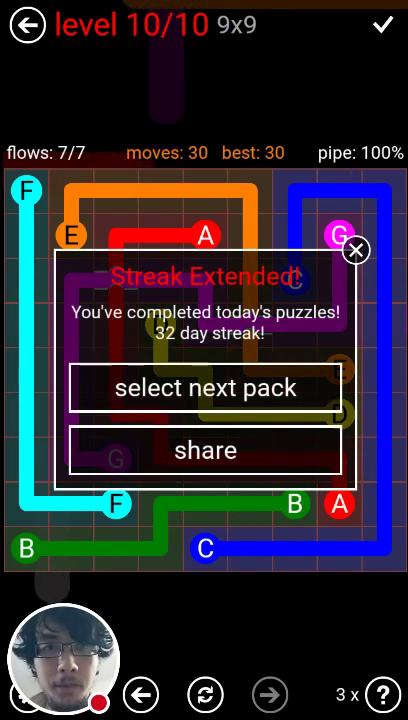
left_click(27, 25)
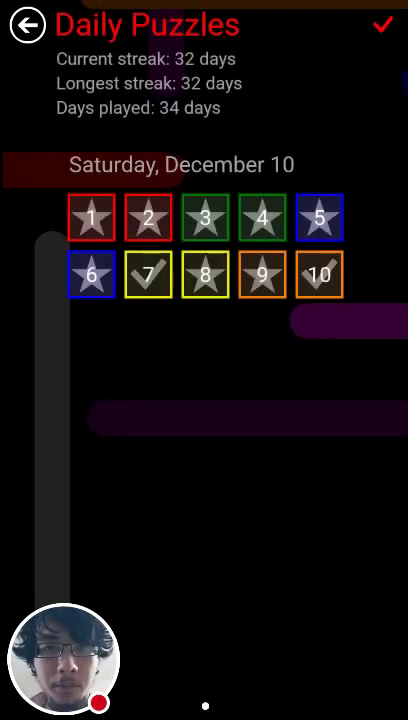